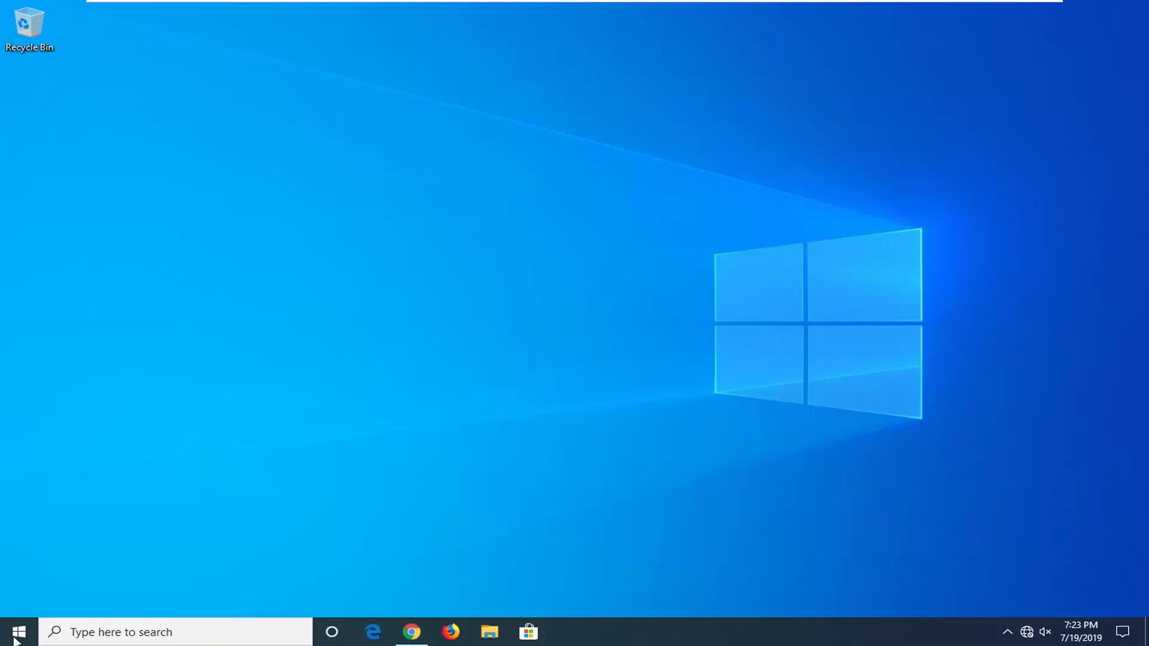
Search the Start menu for 'regedit' and launch Registry Editor with administrator rights.
{"action": "left_click", "coordinate": [12, 639]}
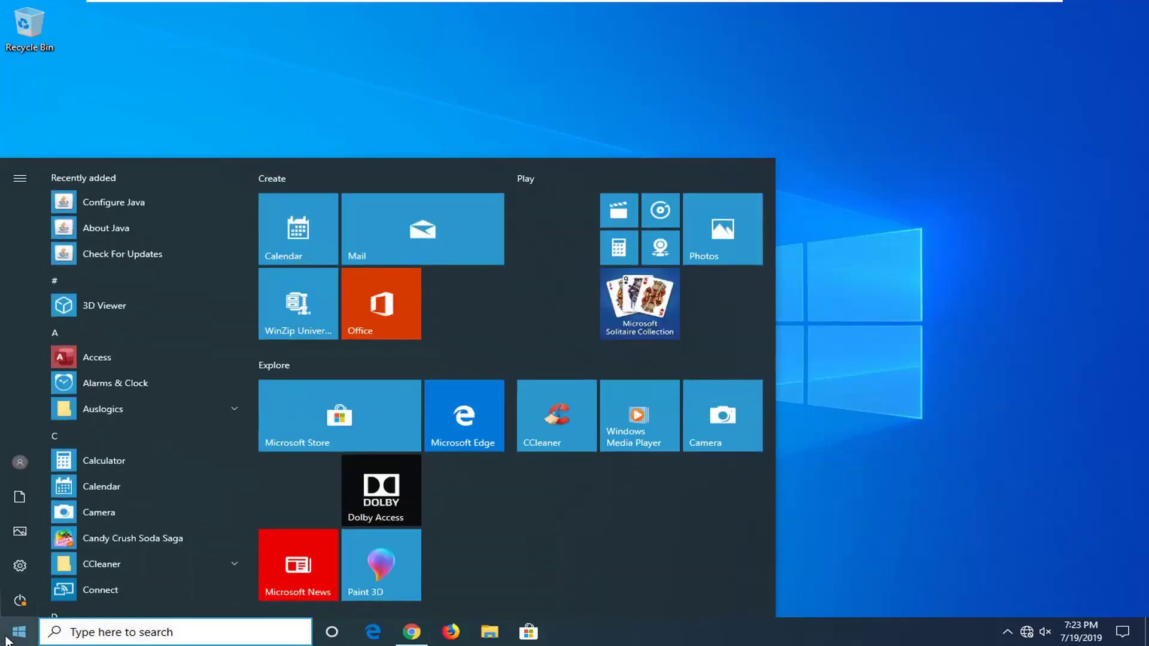
{"action": "type", "text": "re"}
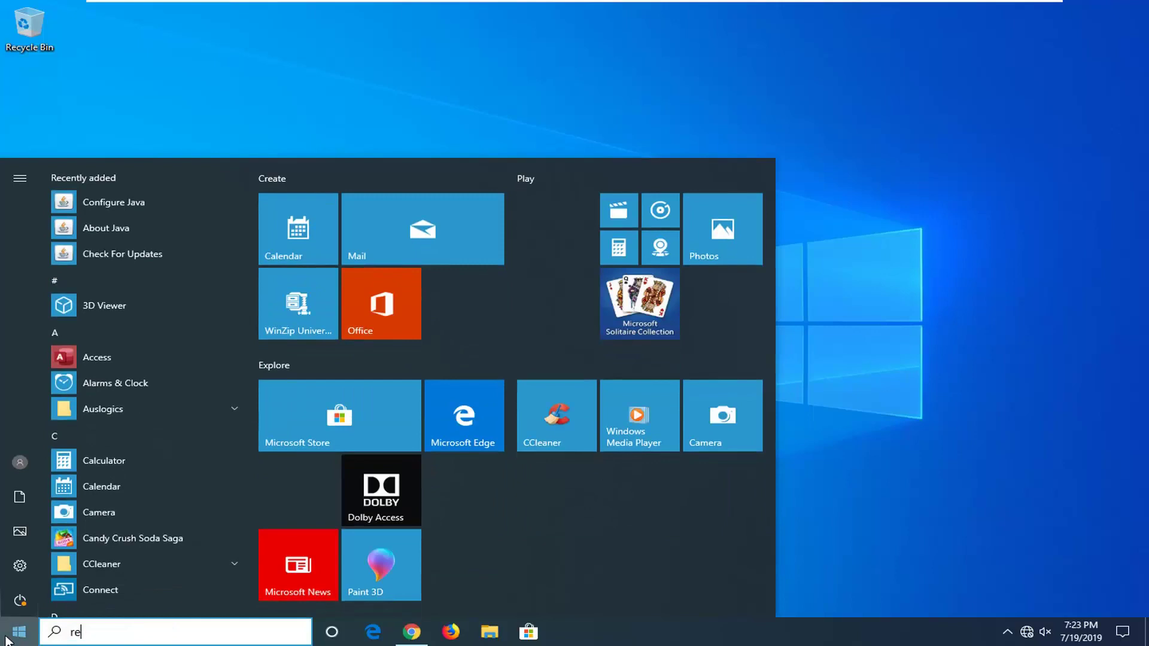
{"action": "type", "text": "gedit"}
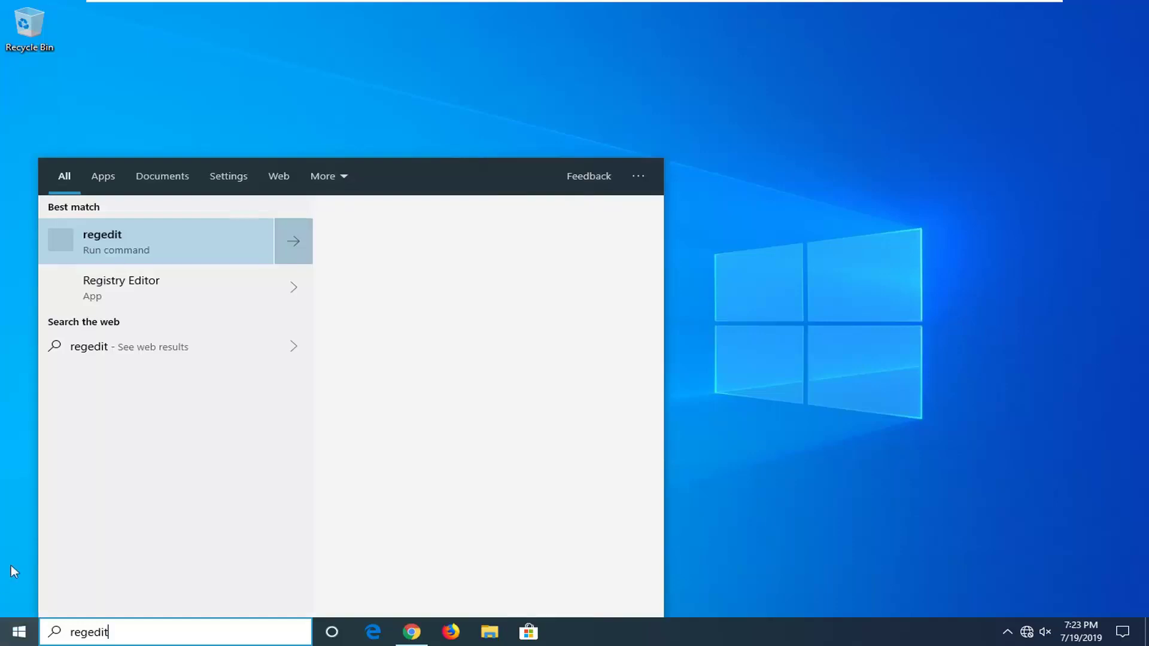
{"action": "left_click", "coordinate": [146, 250]}
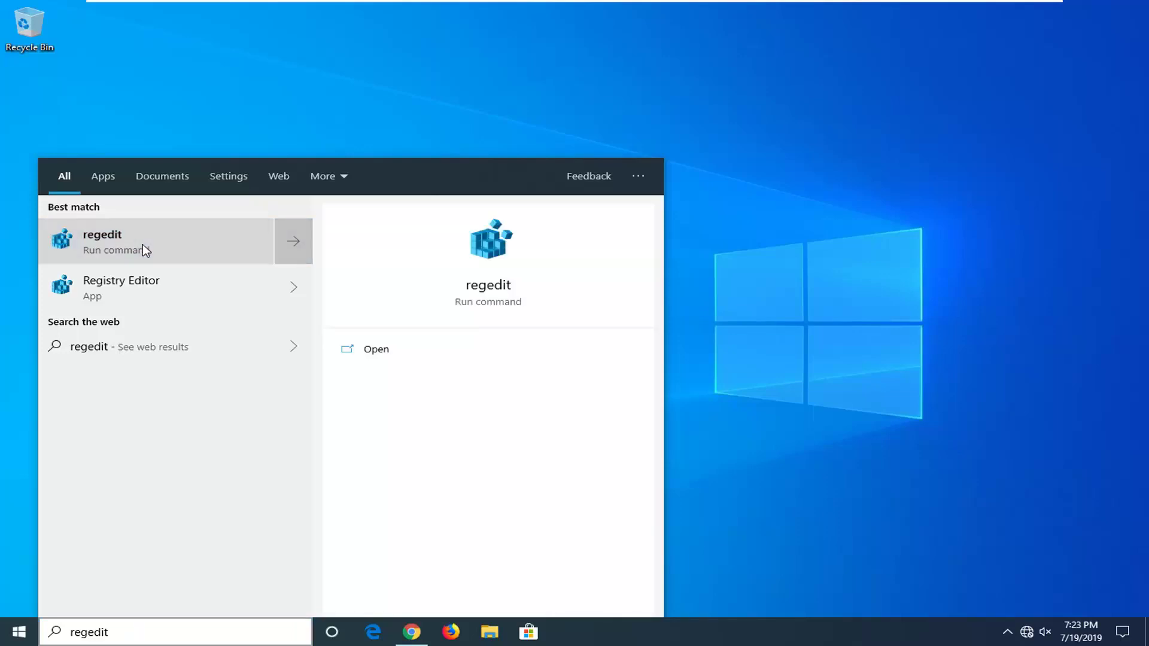
{"action": "left_click", "coordinate": [174, 243]}
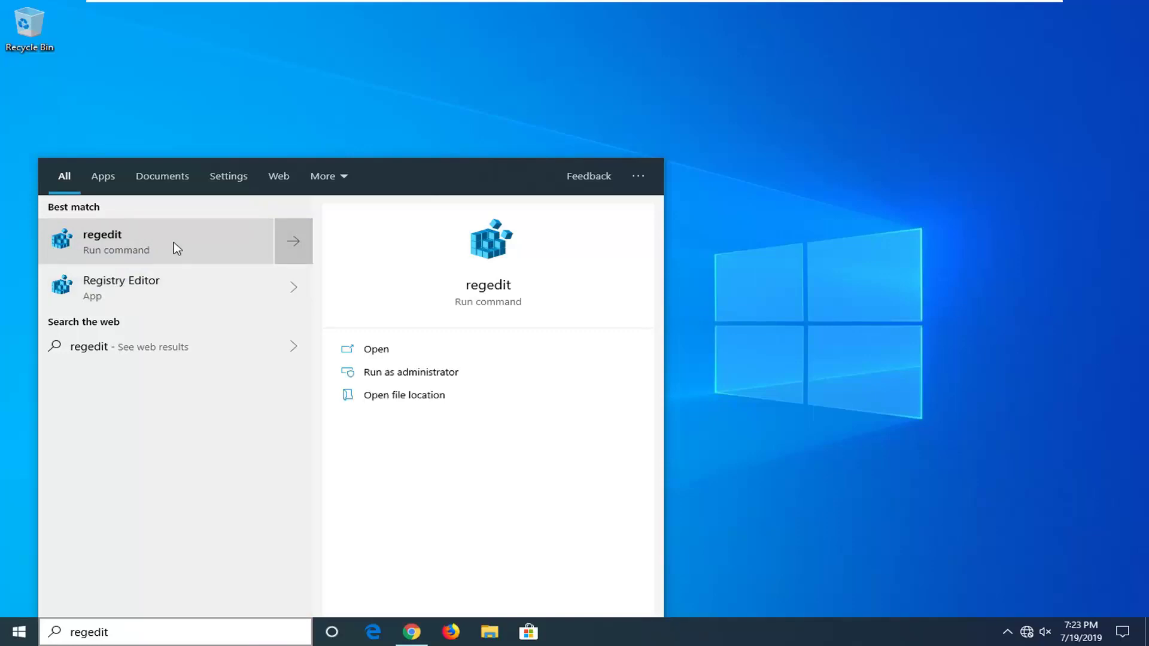
{"action": "right_click", "coordinate": [174, 243]}
{"action": "left_click", "coordinate": [192, 260]}
{"action": "left_click", "coordinate": [219, 244]}
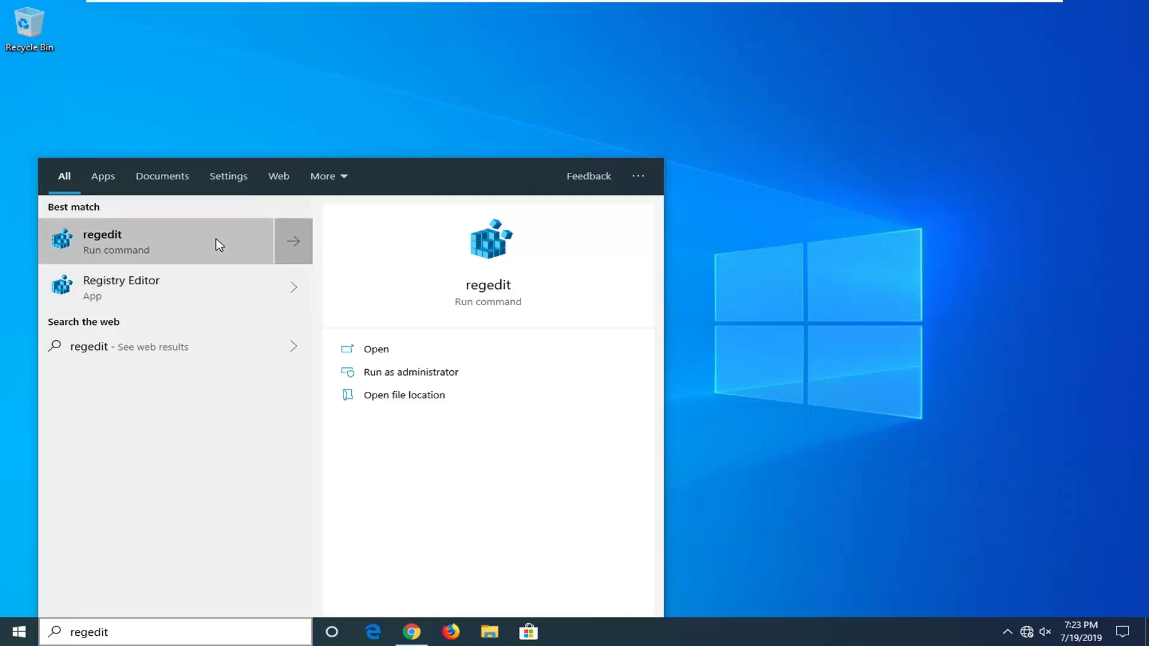
{"action": "right_click", "coordinate": [173, 302]}
{"action": "left_click", "coordinate": [260, 263]}
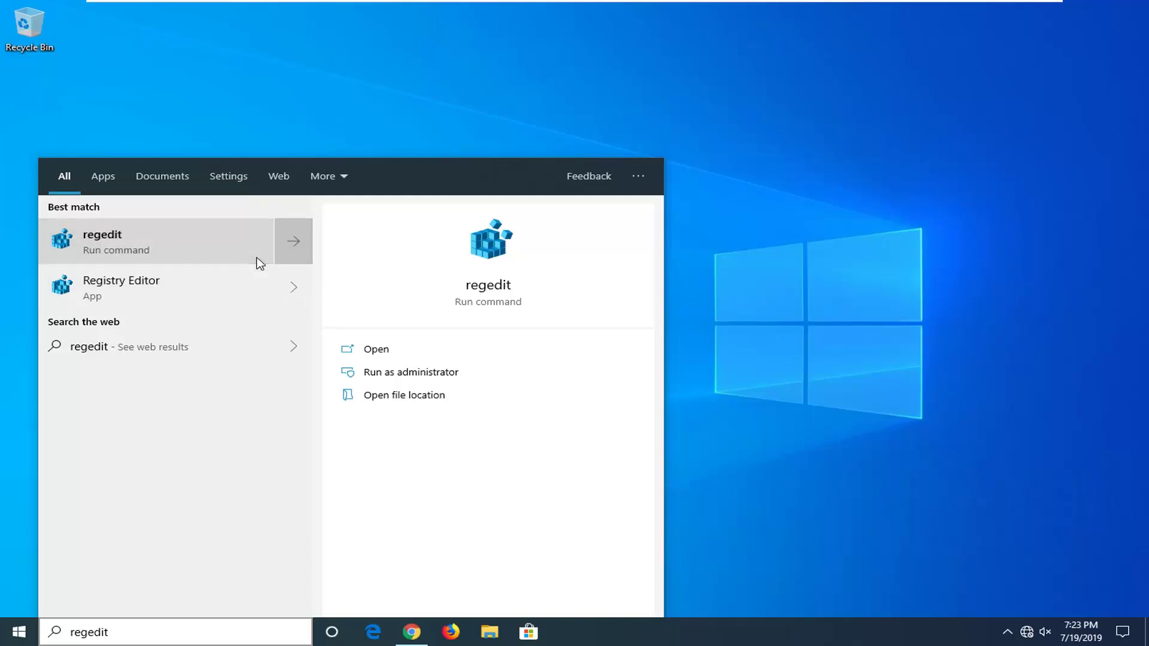
{"action": "right_click", "coordinate": [228, 243]}
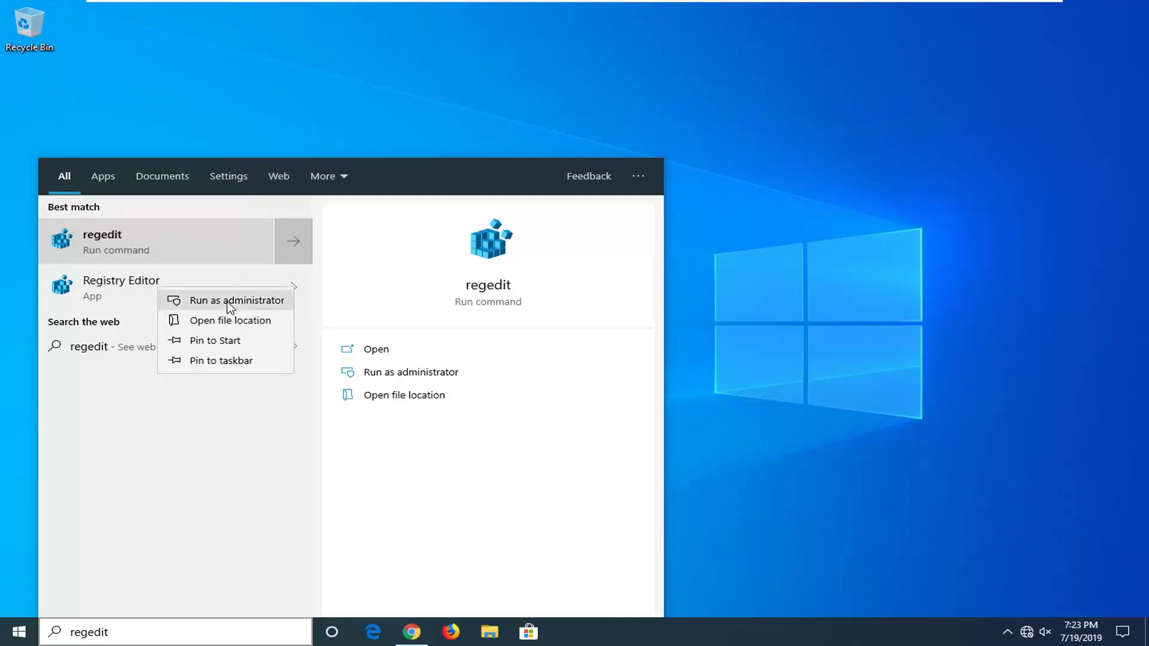
{"action": "key", "text": "Escape"}
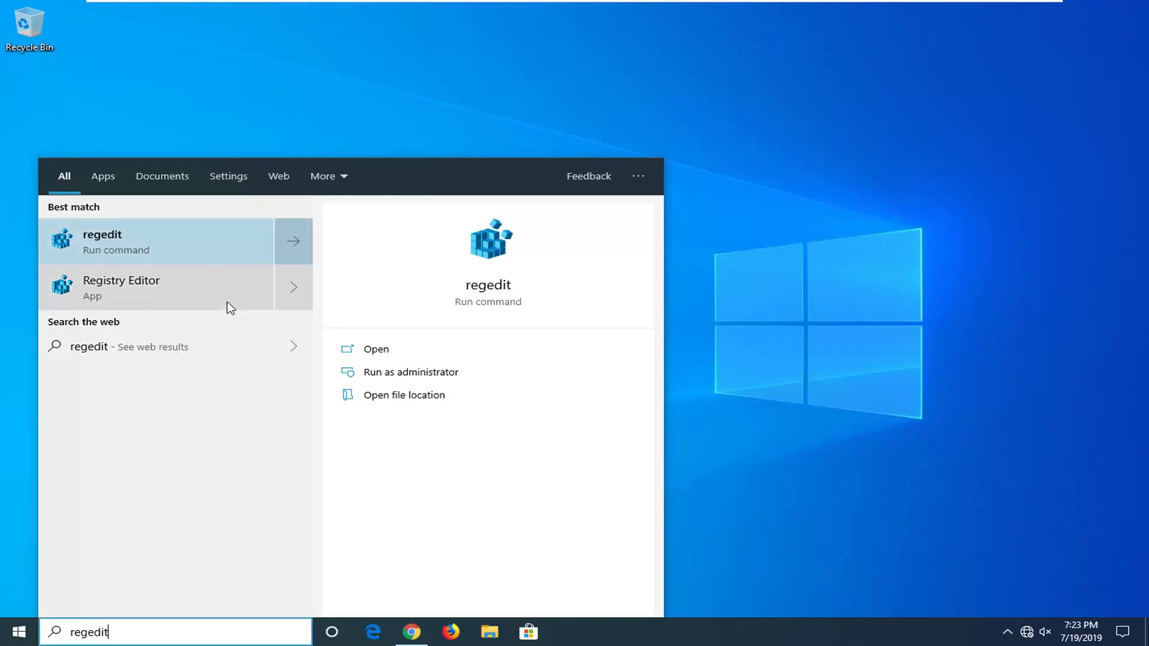
{"action": "key", "text": "Escape"}
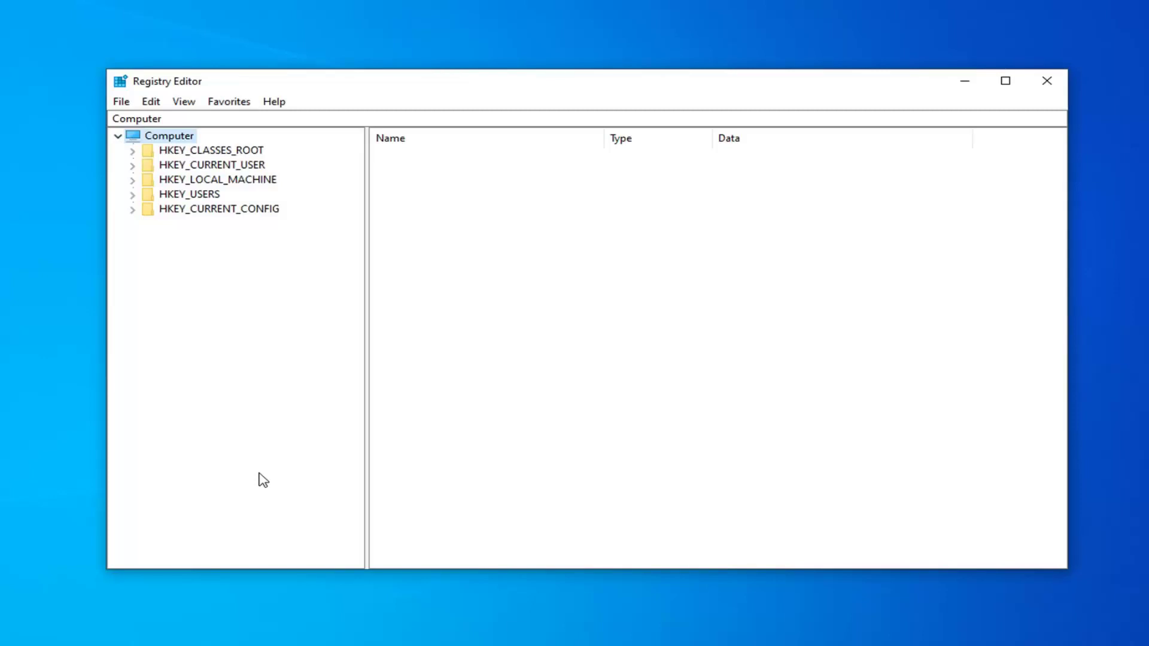
{"action": "left_click", "coordinate": [118, 104]}
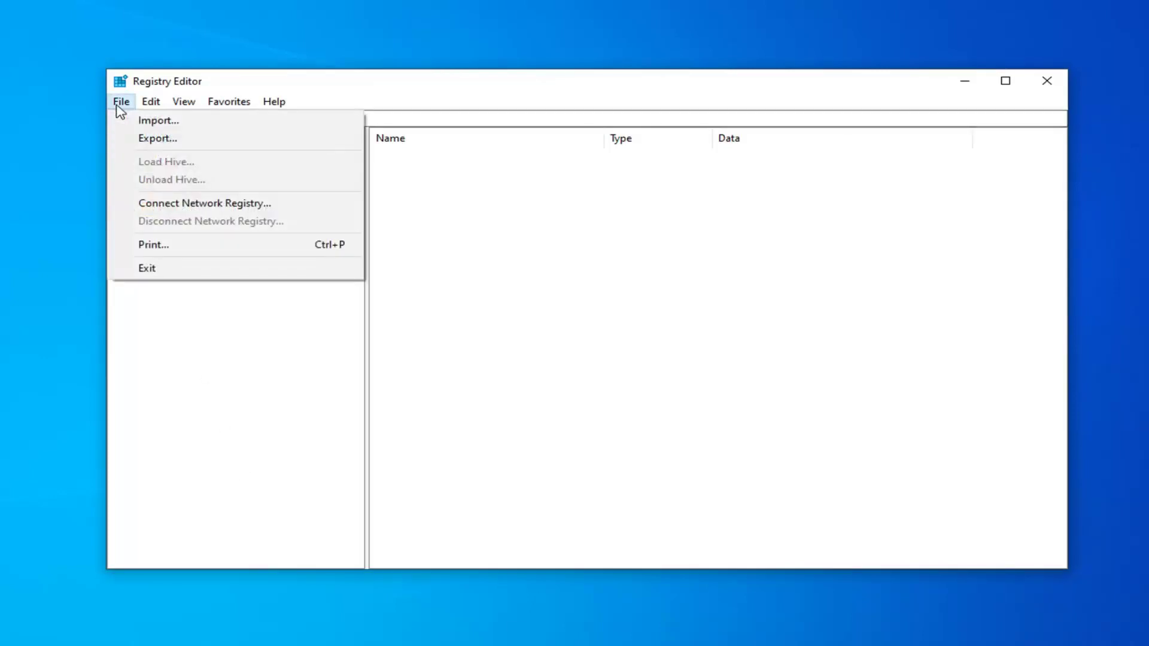
{"action": "left_click", "coordinate": [154, 140]}
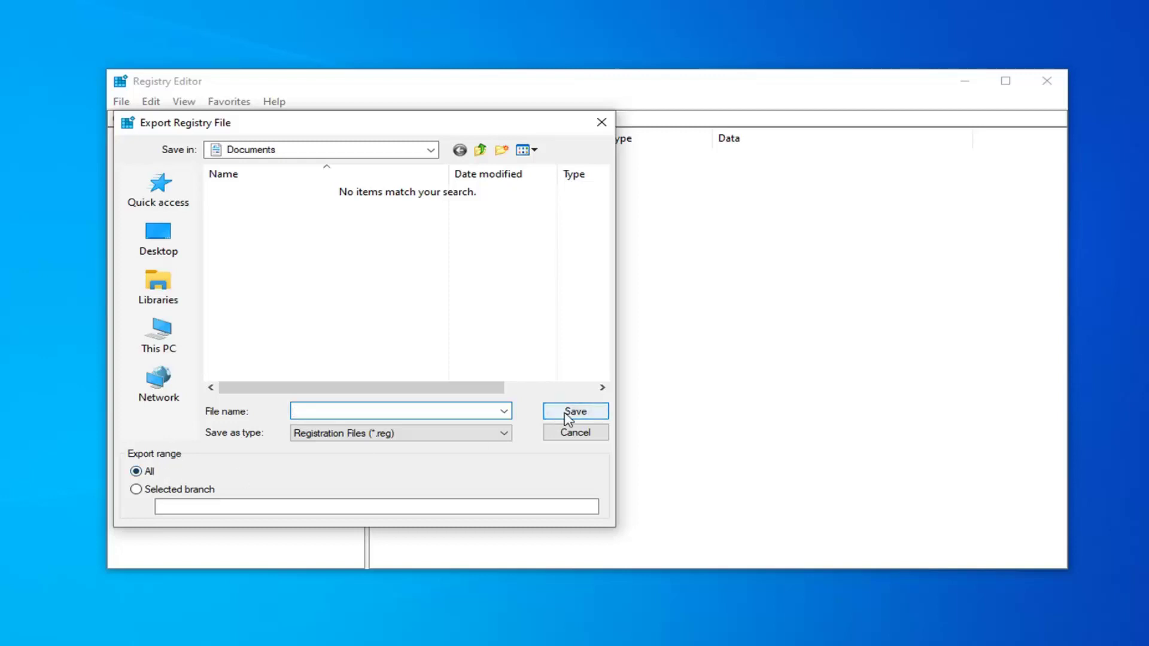
{"action": "left_click", "coordinate": [559, 440]}
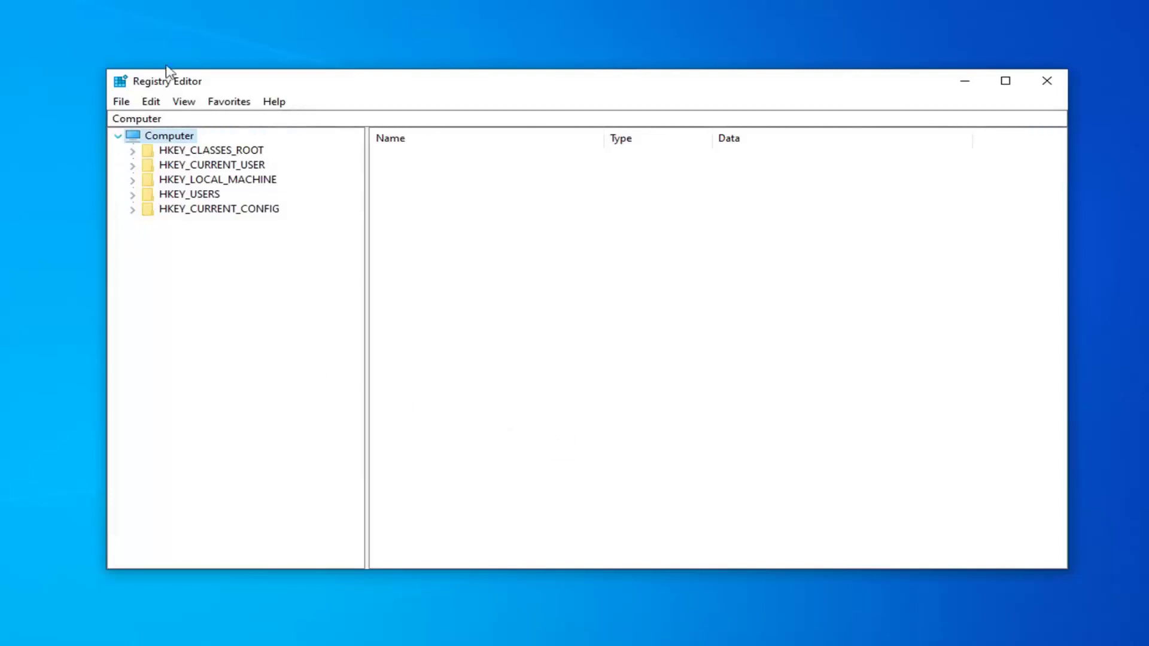
{"action": "left_click", "coordinate": [119, 102]}
{"action": "left_click", "coordinate": [139, 121]}
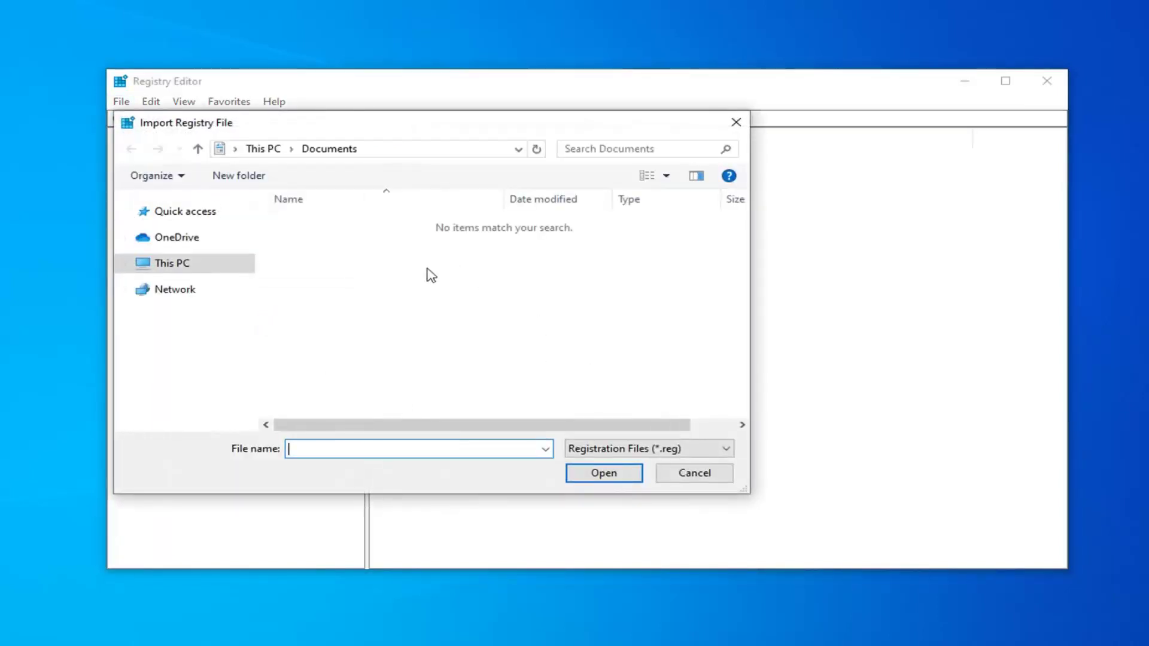
{"action": "left_click", "coordinate": [157, 230]}
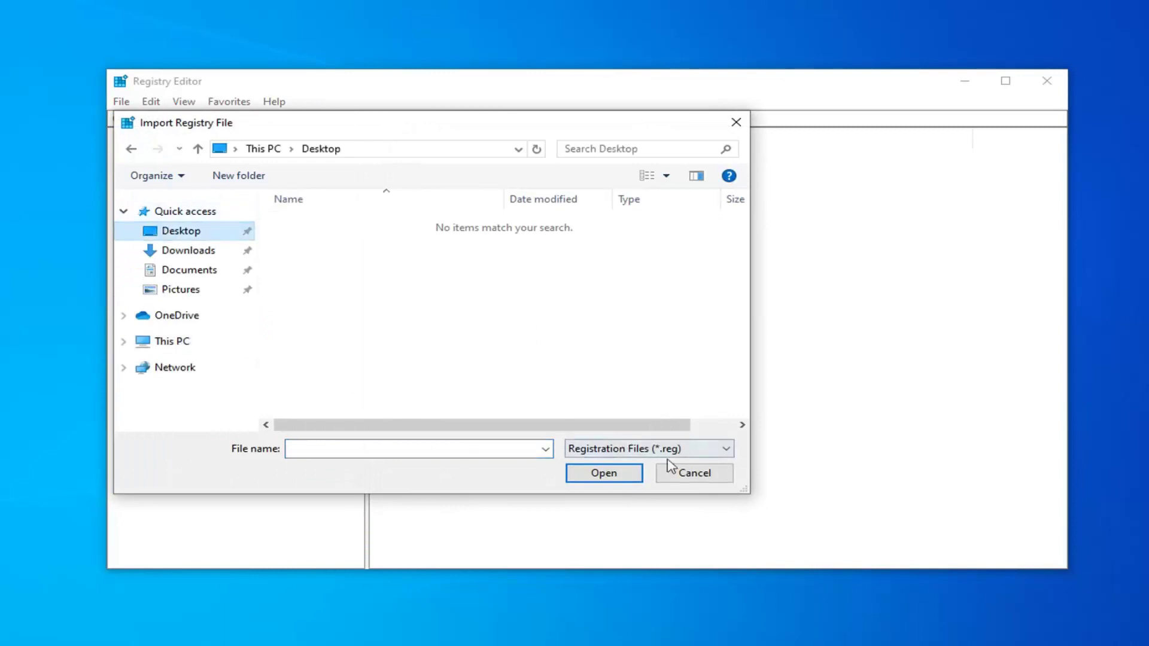
{"action": "left_click", "coordinate": [682, 473]}
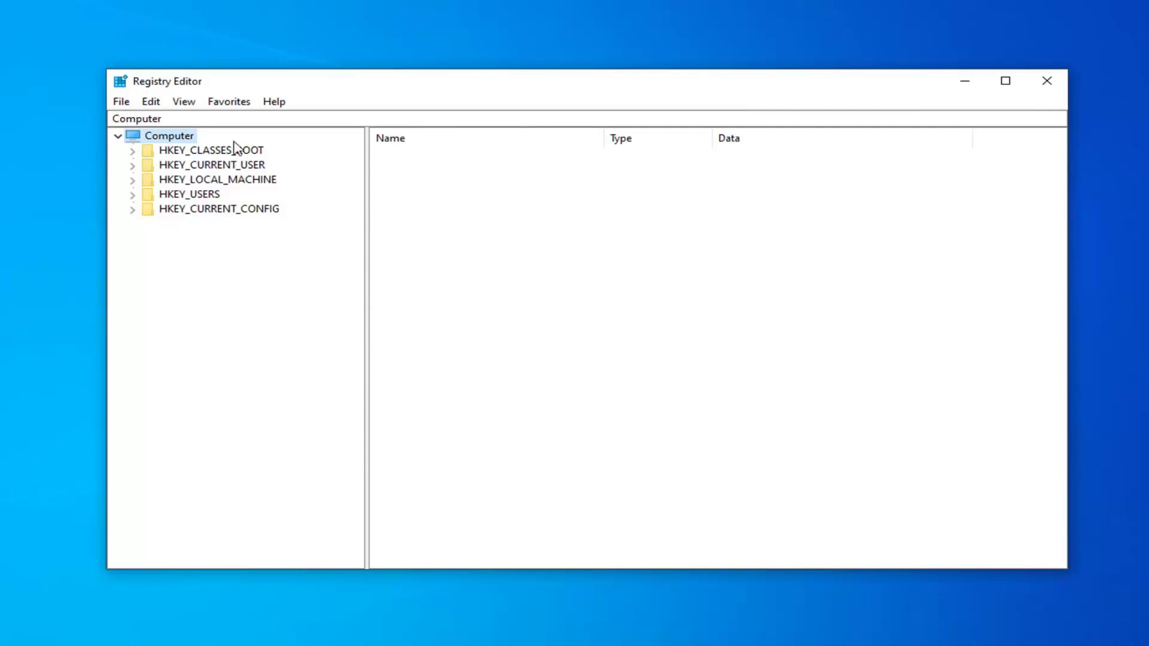
Expand HKEY_USERS, .DEFAULT and Control Panel in the tree, then select the Keyboard key.
{"action": "left_click", "coordinate": [183, 197]}
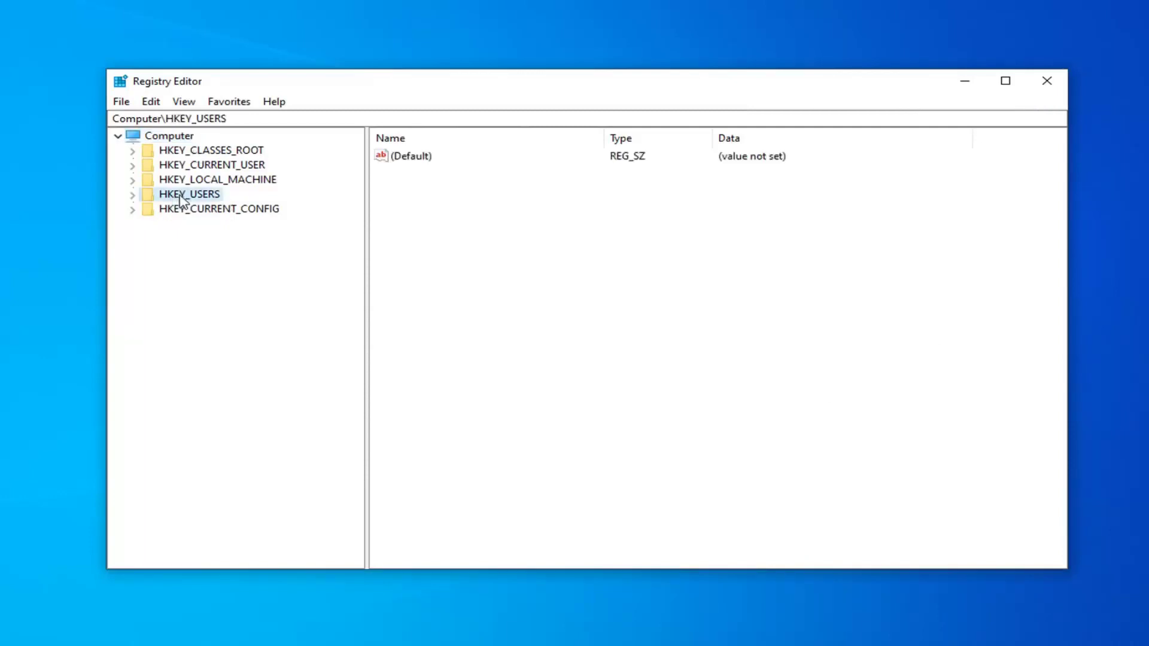
{"action": "double_click", "coordinate": [174, 197]}
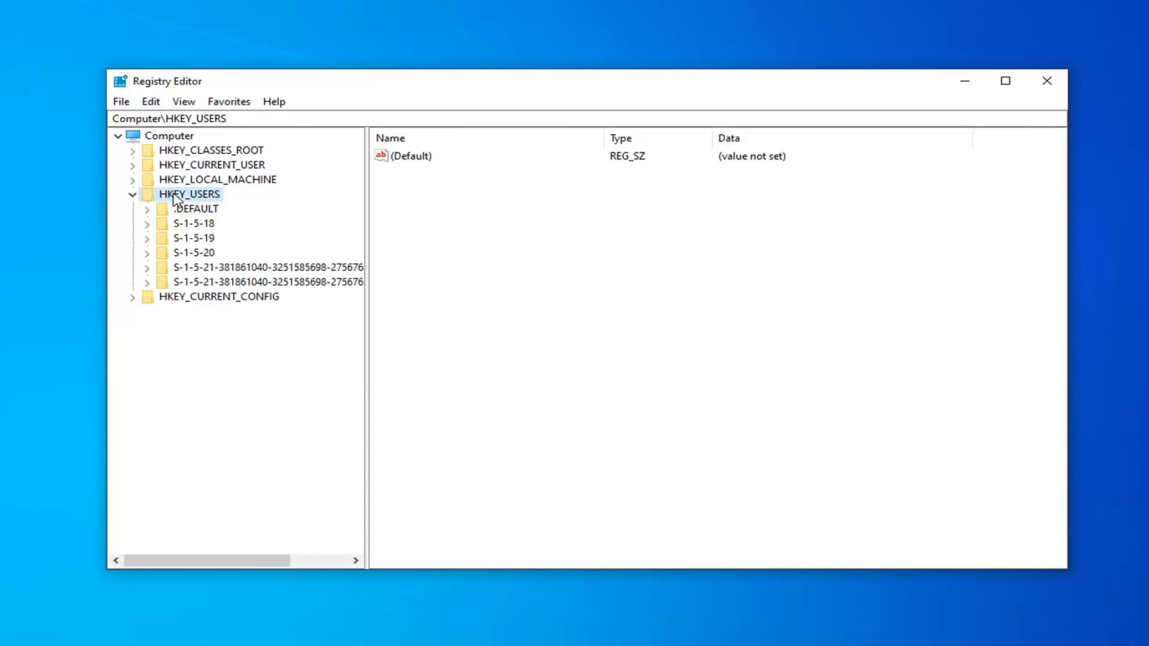
{"action": "left_click", "coordinate": [183, 211]}
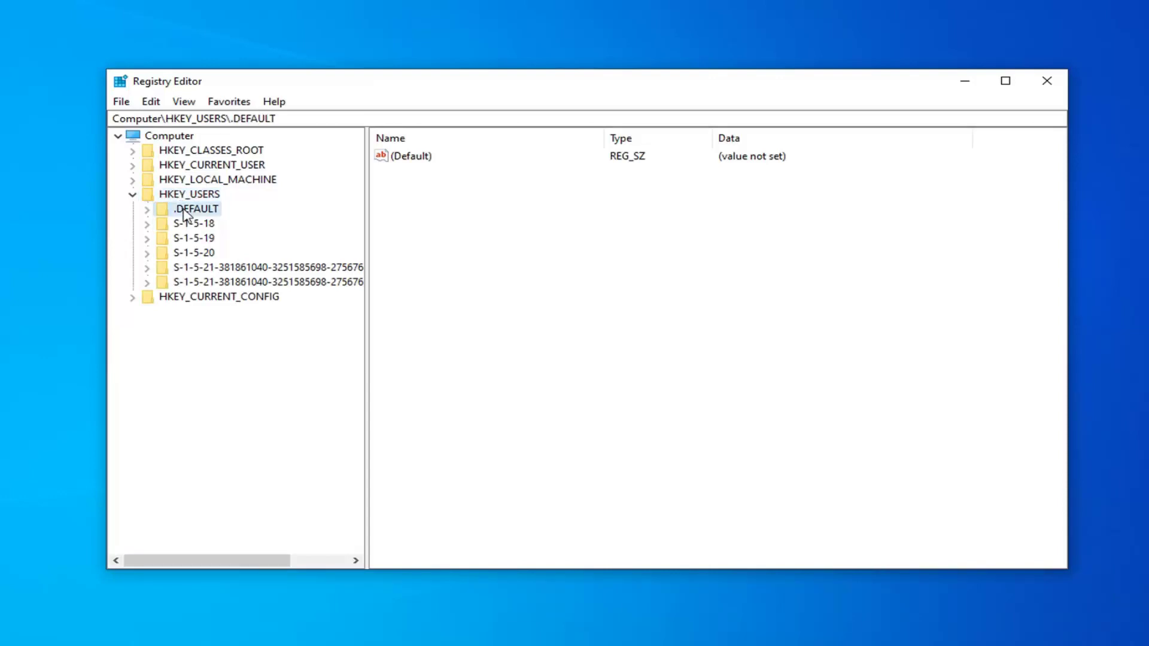
{"action": "double_click", "coordinate": [183, 211]}
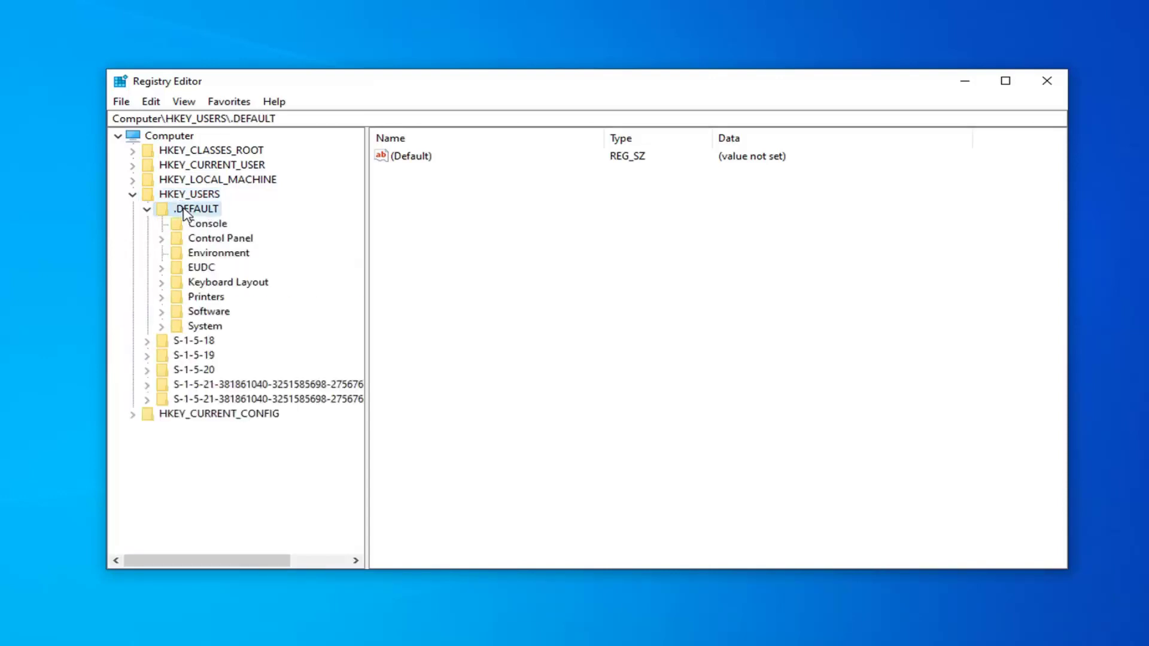
{"action": "left_click", "coordinate": [199, 240]}
{"action": "double_click", "coordinate": [199, 240]}
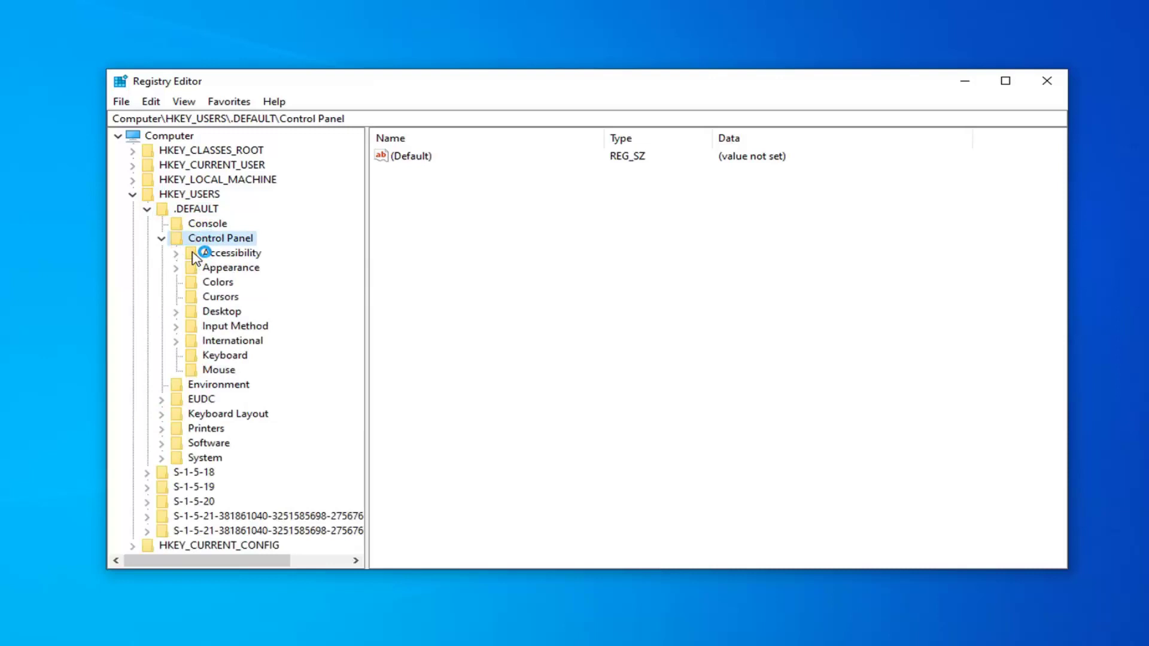
{"action": "left_click", "coordinate": [223, 357]}
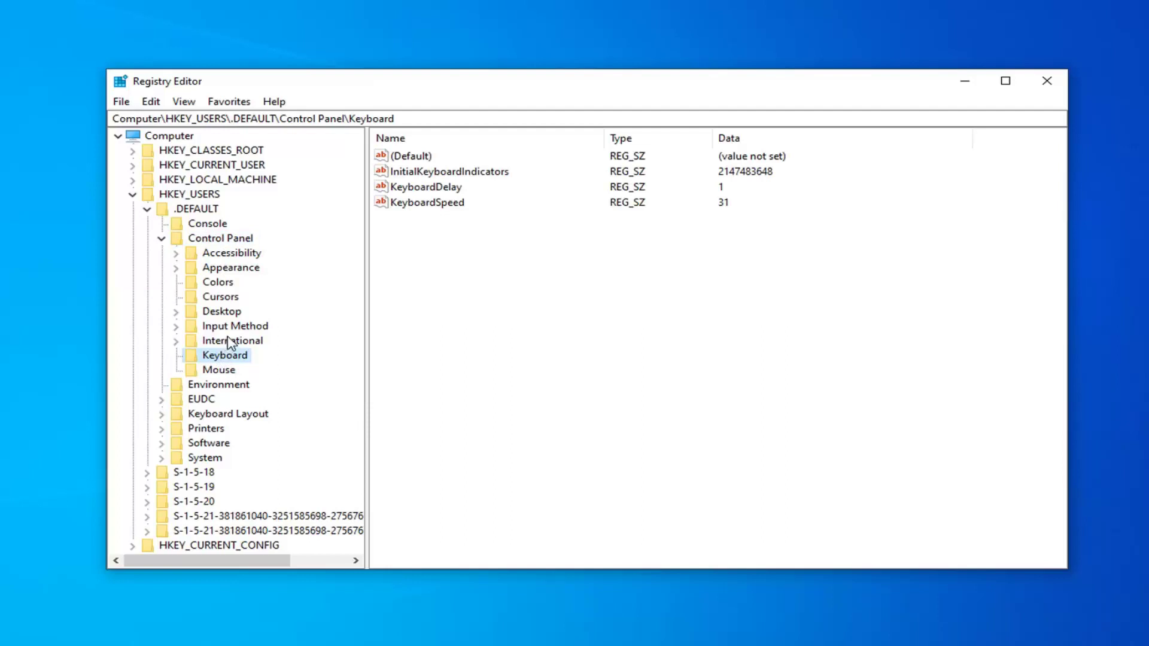
{"action": "left_click", "coordinate": [447, 173]}
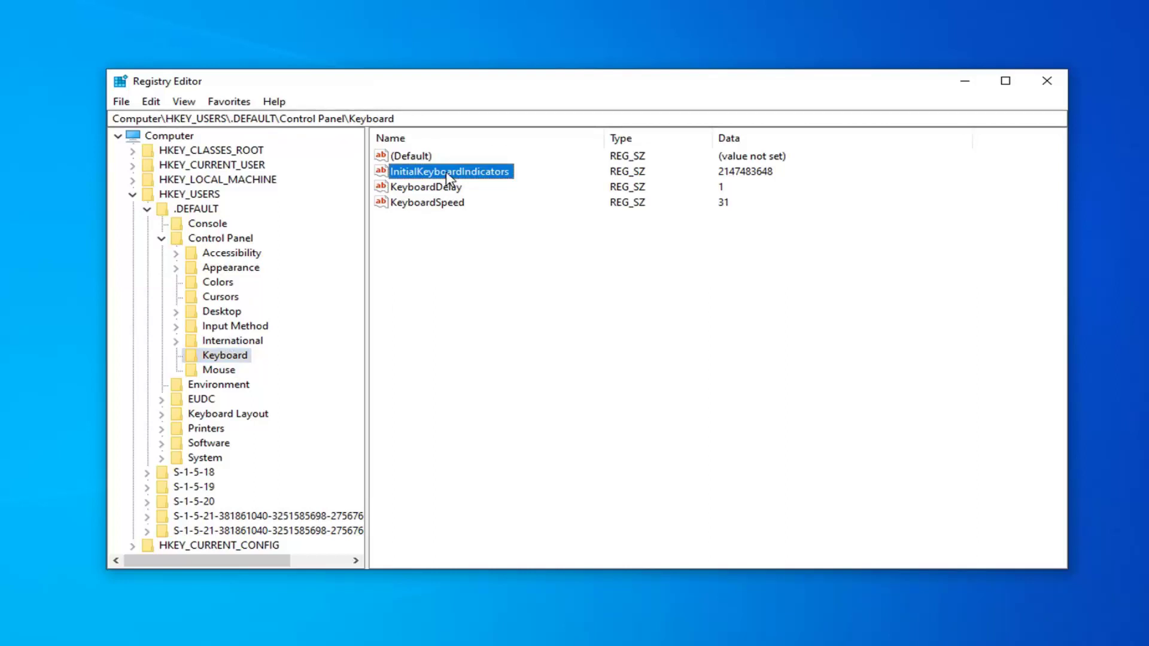
{"action": "right_click", "coordinate": [448, 177]}
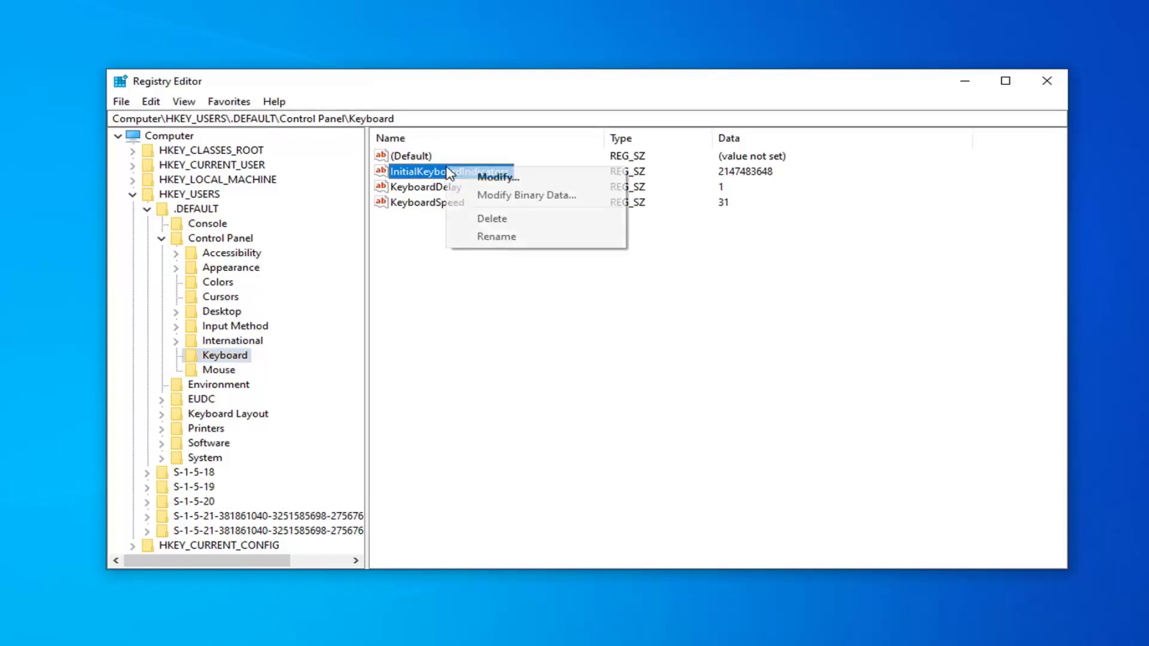
{"action": "left_click", "coordinate": [485, 177]}
{"action": "left_click_drag", "start_coordinate": [295, 173], "coordinate": [556, 197]}
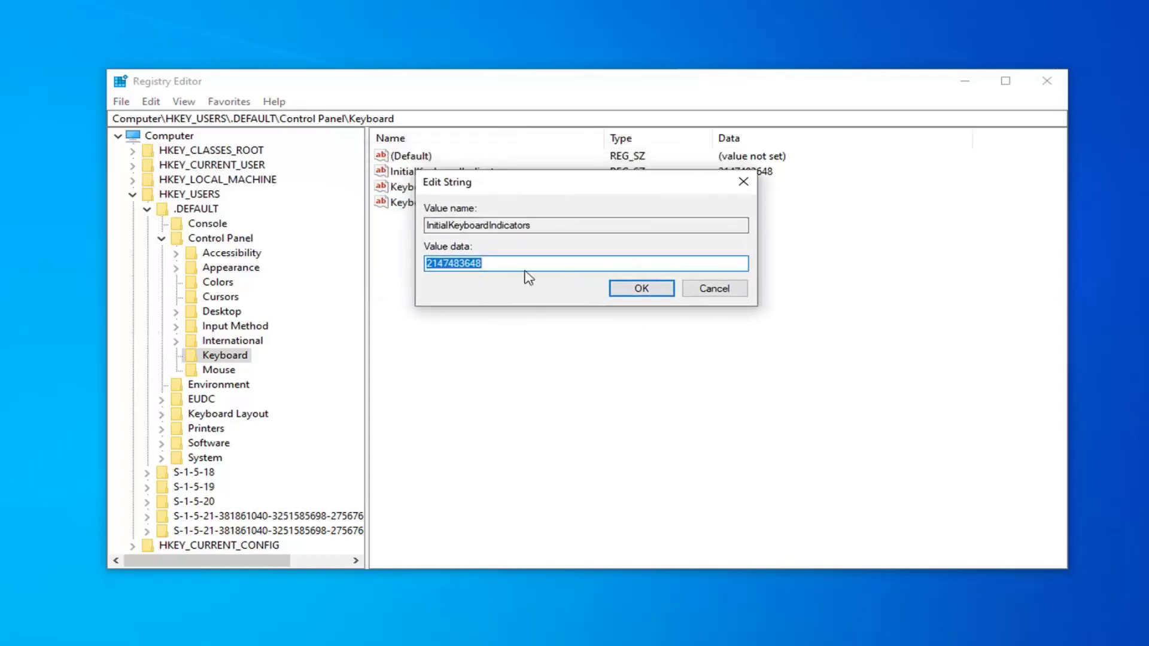
{"action": "key", "text": "BackSpace"}
{"action": "type", "text": "2"}
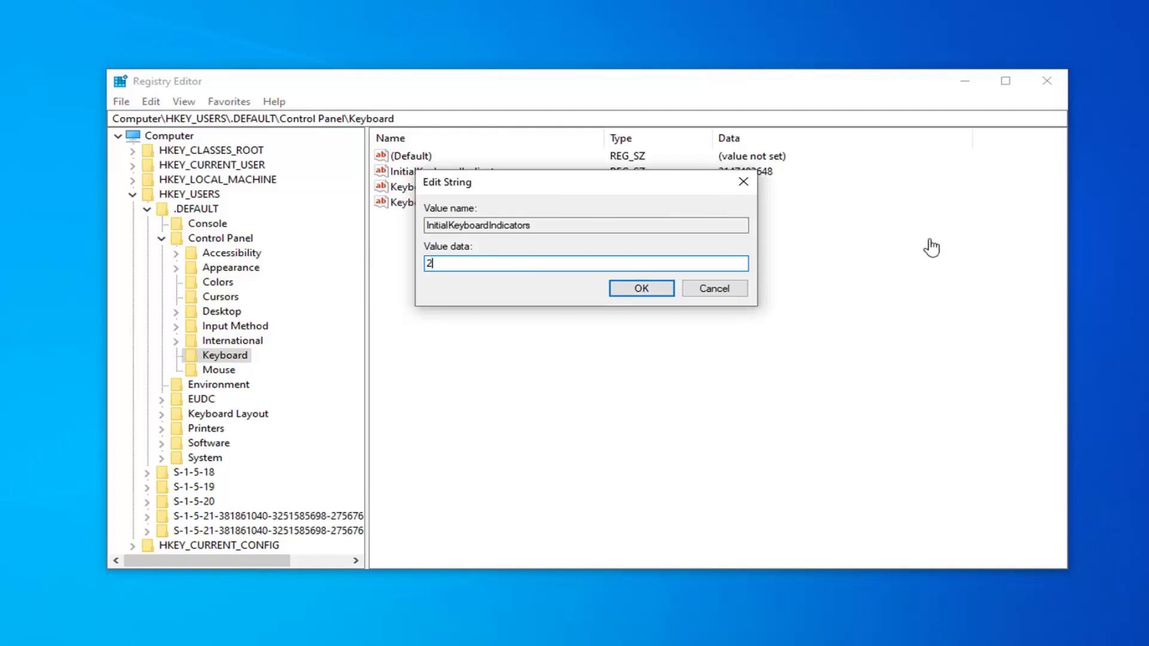
{"action": "left_click", "coordinate": [653, 289]}
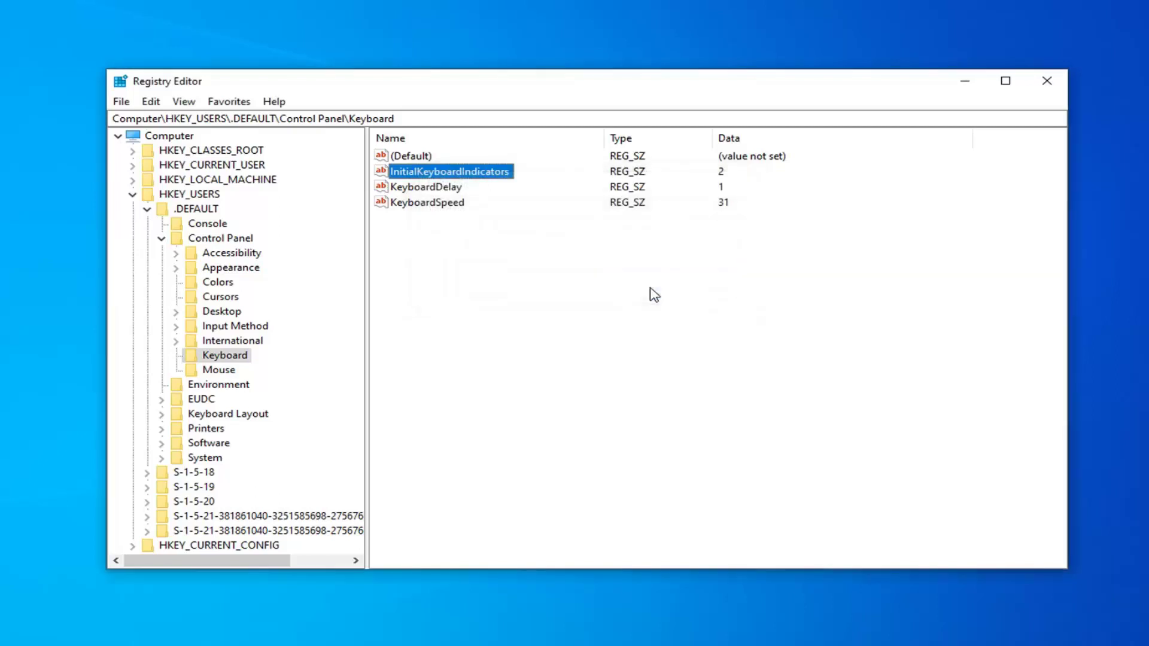